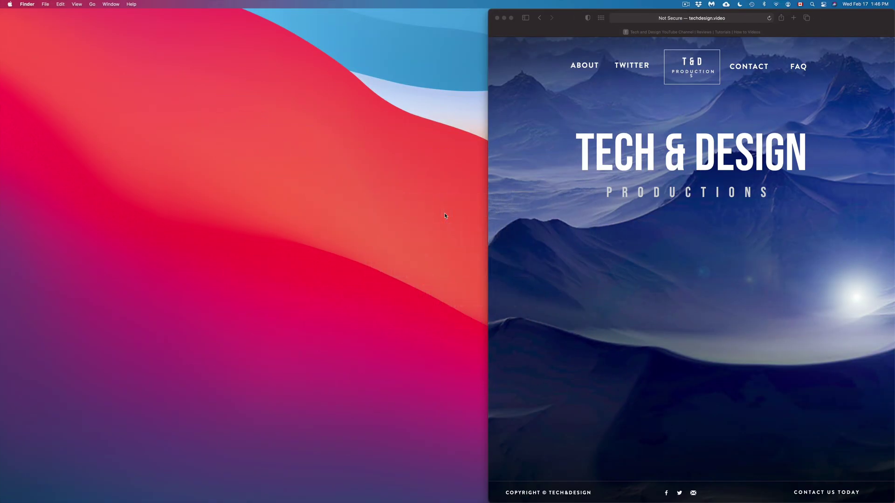
Search Spotlight for 'photos' and launch the Photos app
{"action": "mouse_move", "coordinate": [410, 501]}
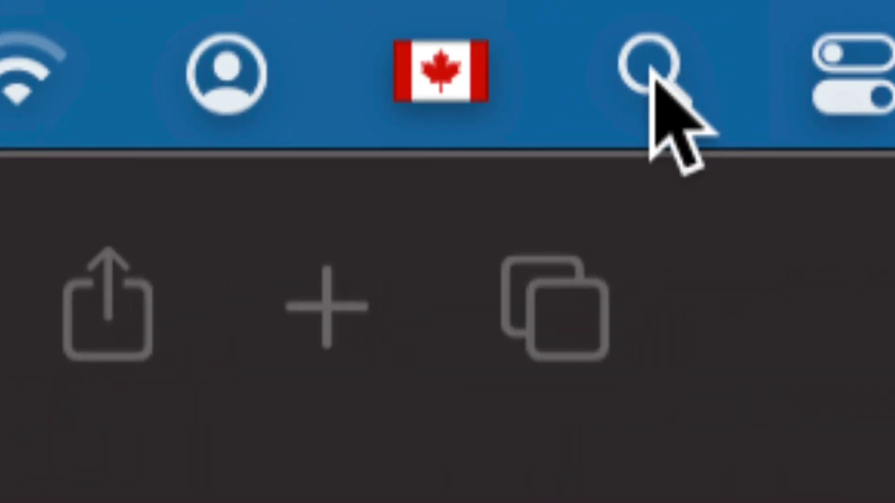
{"action": "left_click", "coordinate": [645, 75]}
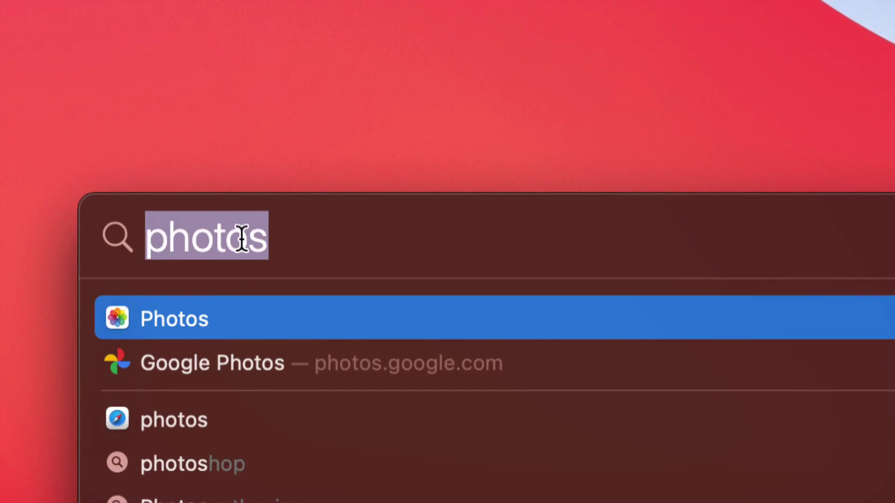
{"action": "left_click", "coordinate": [272, 241]}
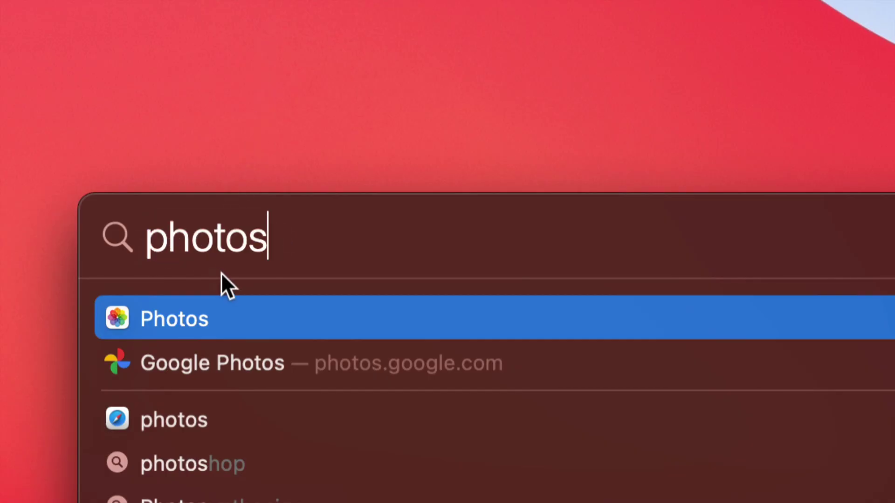
{"action": "left_click", "coordinate": [158, 319]}
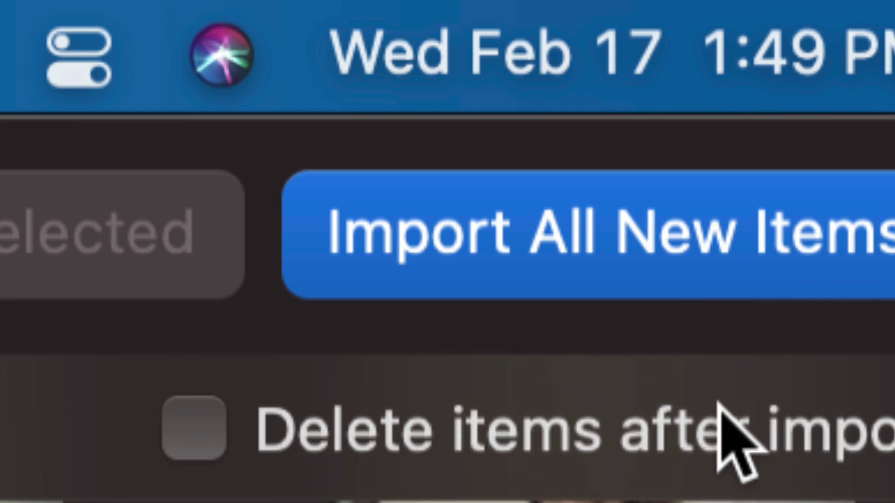
Enable 'Delete items after import' for the Tech & Design iPhone import
{"action": "left_click", "coordinate": [211, 415]}
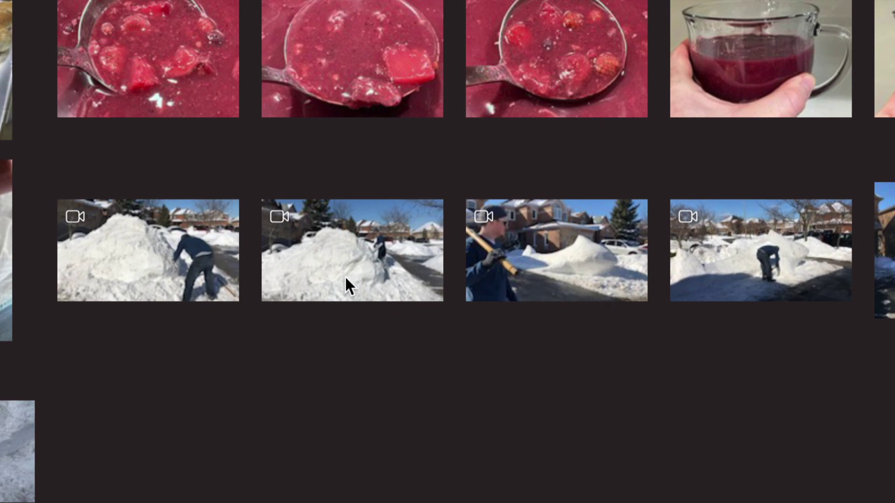
Select the ten snow-shovelling video thumbnails so the button reads 'Import 10 Selected'
{"action": "left_click", "coordinate": [187, 242]}
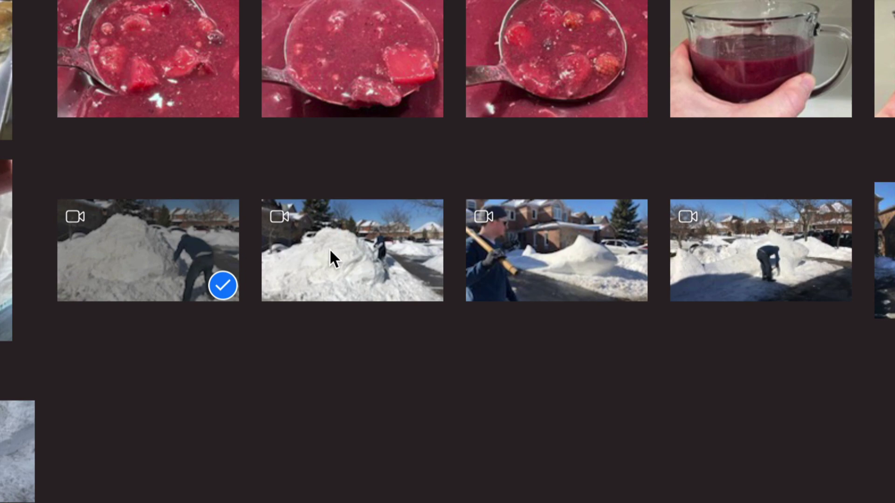
{"action": "left_click", "coordinate": [383, 248]}
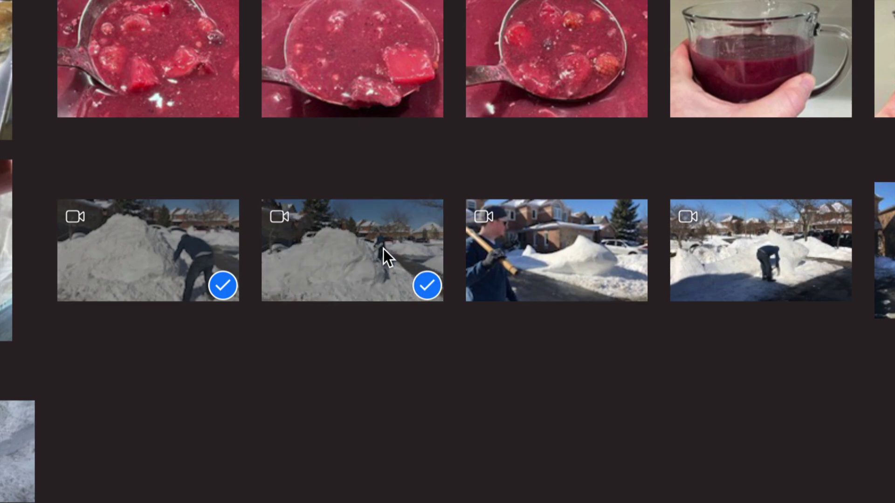
{"action": "left_click", "coordinate": [532, 245]}
{"action": "left_click", "coordinate": [731, 245]}
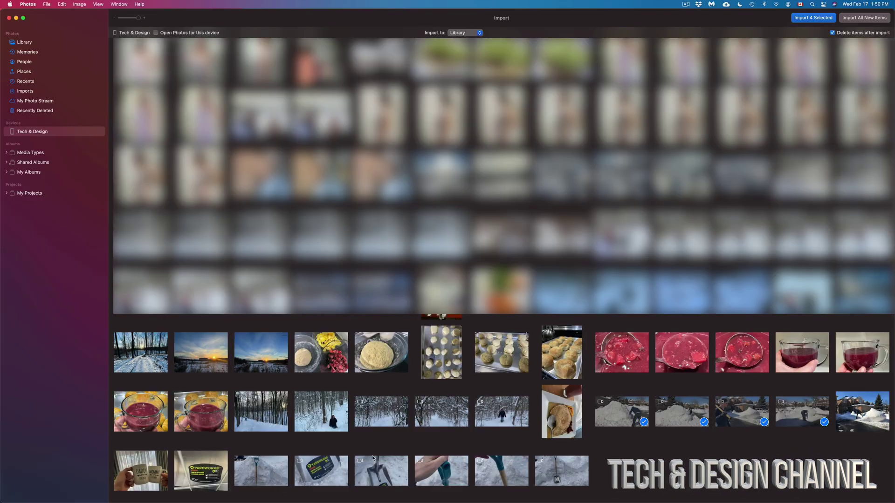
{"action": "left_click", "coordinate": [258, 464]}
{"action": "left_click", "coordinate": [325, 471]}
{"action": "left_click", "coordinate": [381, 471]}
{"action": "left_click", "coordinate": [433, 472]}
{"action": "left_click", "coordinate": [515, 471]}
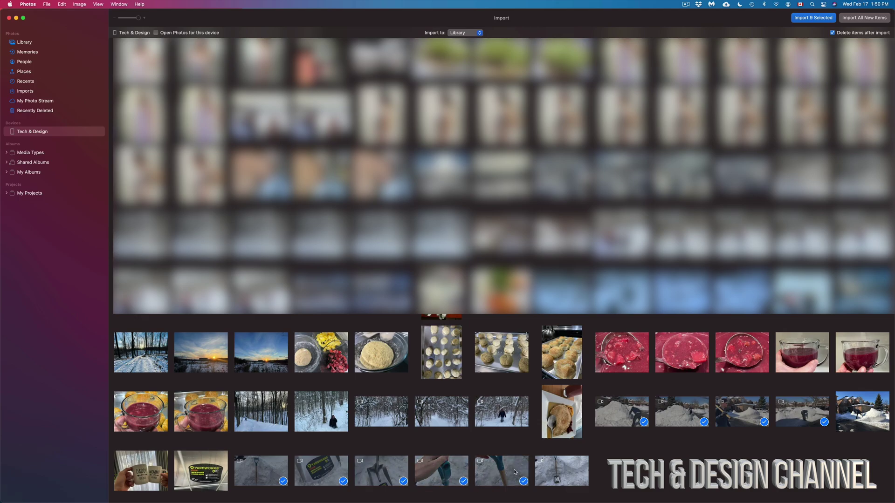
{"action": "left_click", "coordinate": [558, 473]}
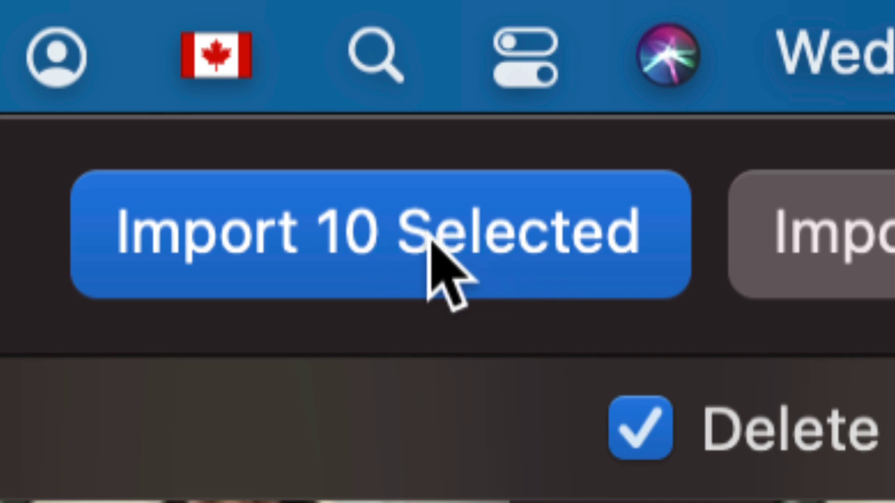
Import the ten selected snow videos with 'Import 10 Selected'
{"action": "left_click", "coordinate": [391, 237]}
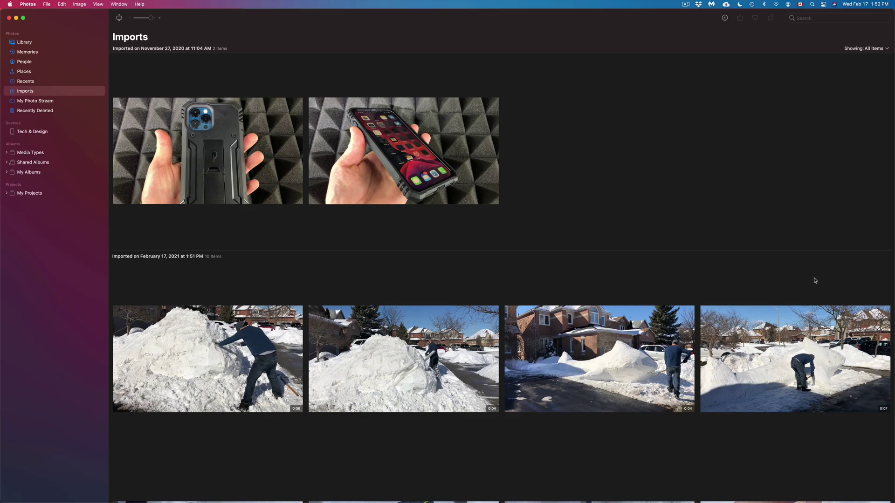
Drag a selection box over all ten snow videos in the February 17, 2021 import
{"action": "scroll", "coordinate": [814, 281], "scroll_direction": "down", "scroll_amount": 5}
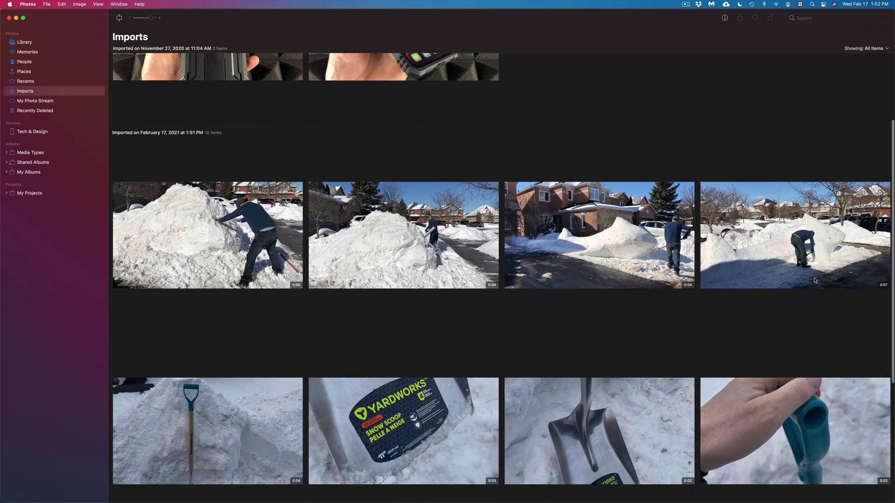
{"action": "scroll", "coordinate": [815, 280], "scroll_direction": "down", "scroll_amount": 9}
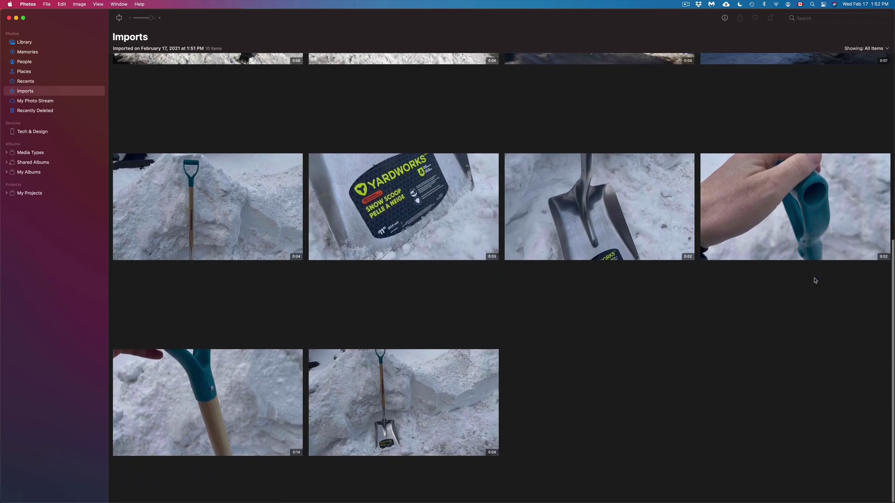
{"action": "scroll", "coordinate": [815, 280], "scroll_direction": "up", "scroll_amount": 8}
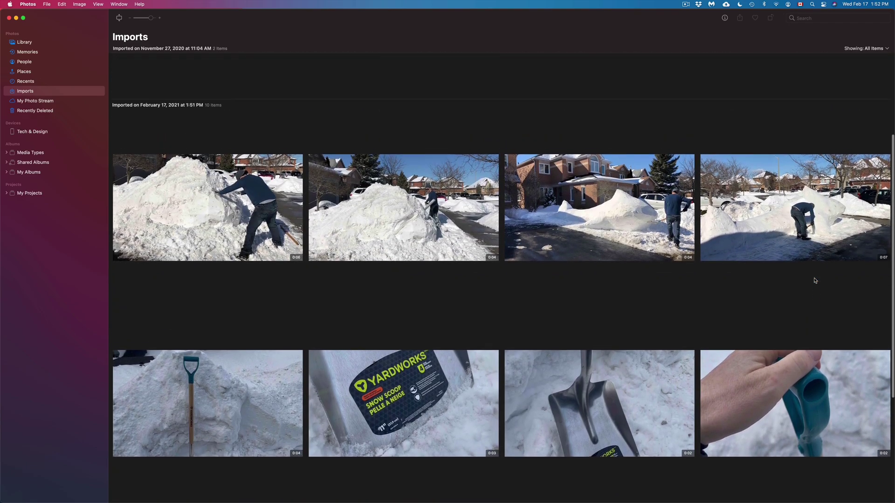
{"action": "scroll", "coordinate": [815, 281], "scroll_direction": "down", "scroll_amount": 4}
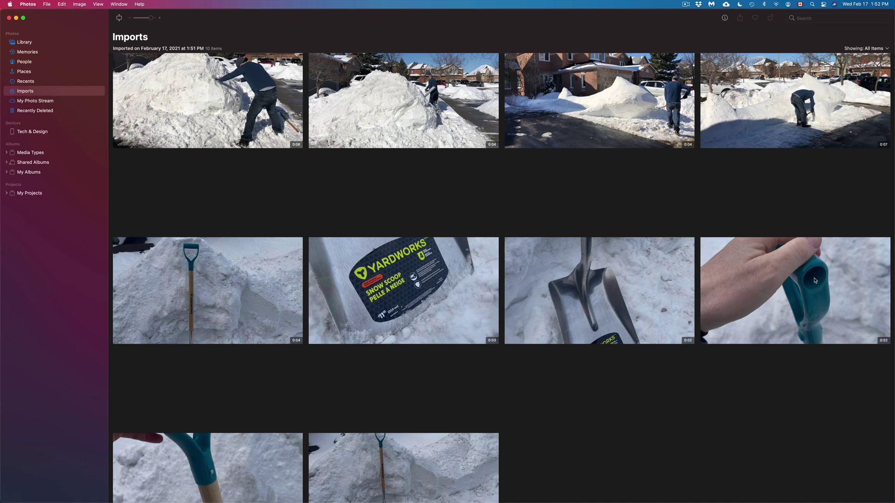
{"action": "scroll", "coordinate": [815, 280], "scroll_direction": "up", "scroll_amount": 2}
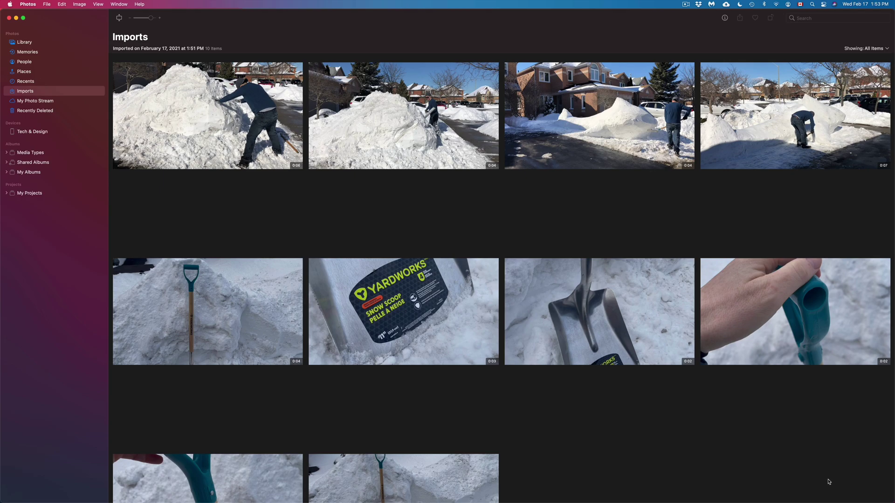
{"action": "left_click_drag", "start_coordinate": [832, 479], "coordinate": [194, 111]}
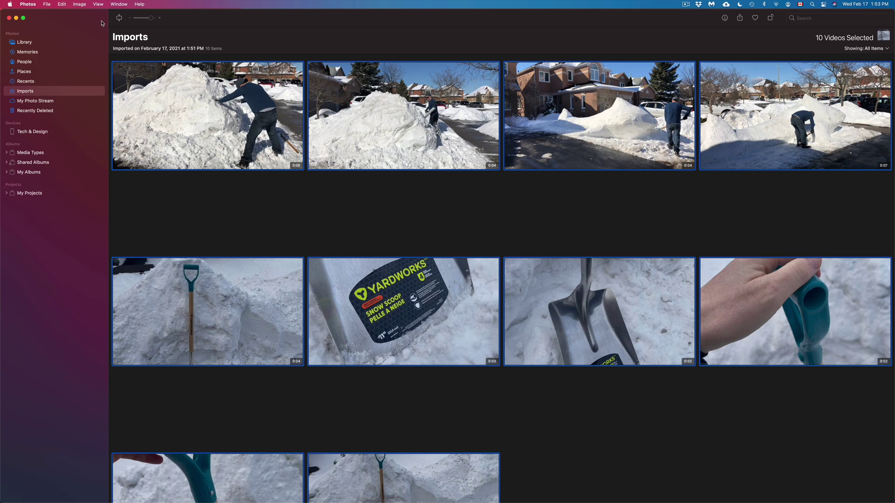
Choose File > Export > Export Unmodified Original For 10 Videos
{"action": "left_click", "coordinate": [46, 3]}
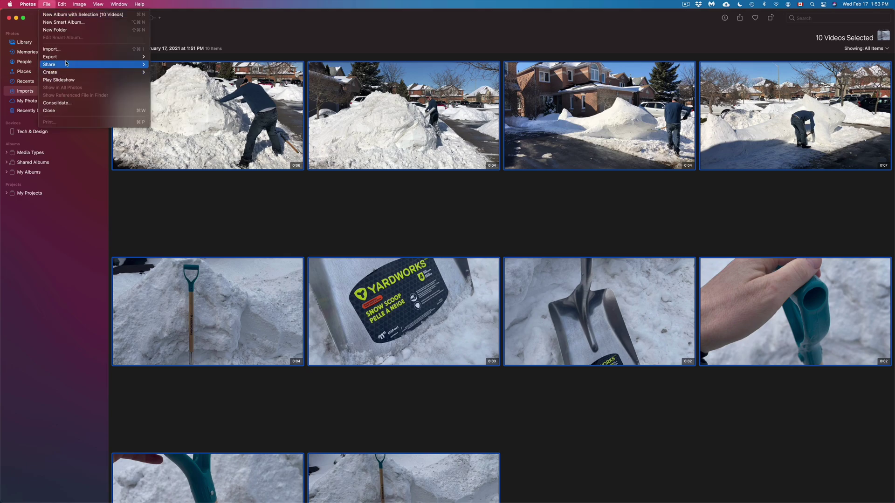
{"action": "mouse_move", "coordinate": [74, 57]}
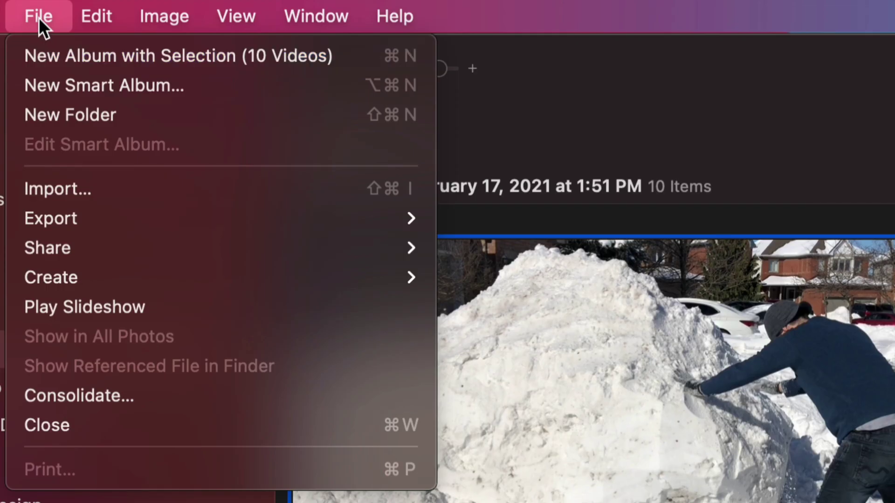
{"action": "mouse_move", "coordinate": [133, 215]}
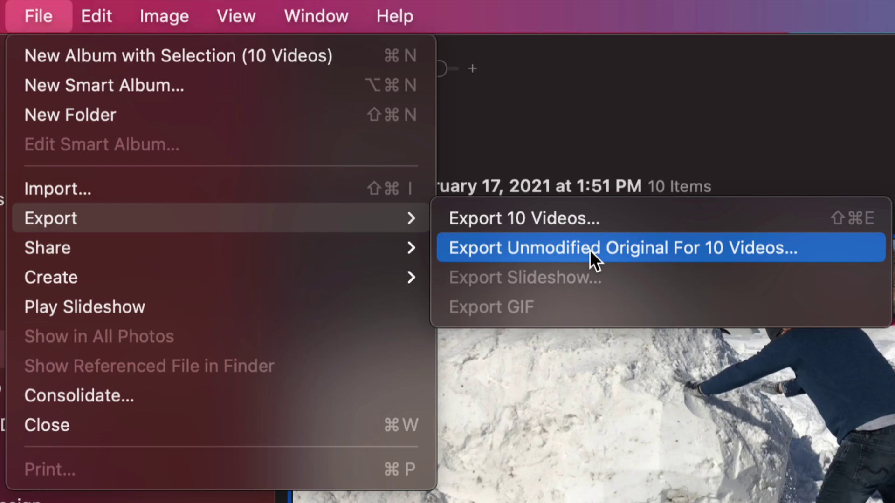
{"action": "left_click", "coordinate": [588, 250]}
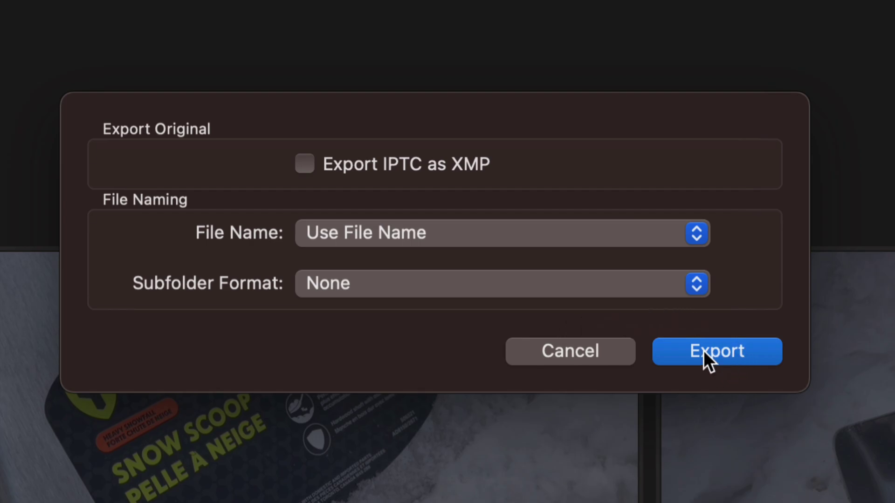
Export the ten unmodified originals to the desktop 'snow' folder, then clear the selection
{"action": "left_click", "coordinate": [706, 358]}
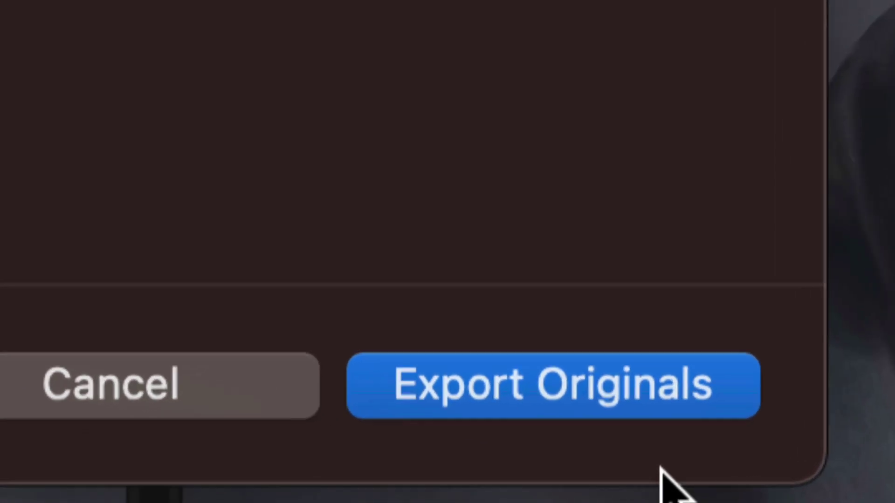
{"action": "left_click", "coordinate": [755, 391]}
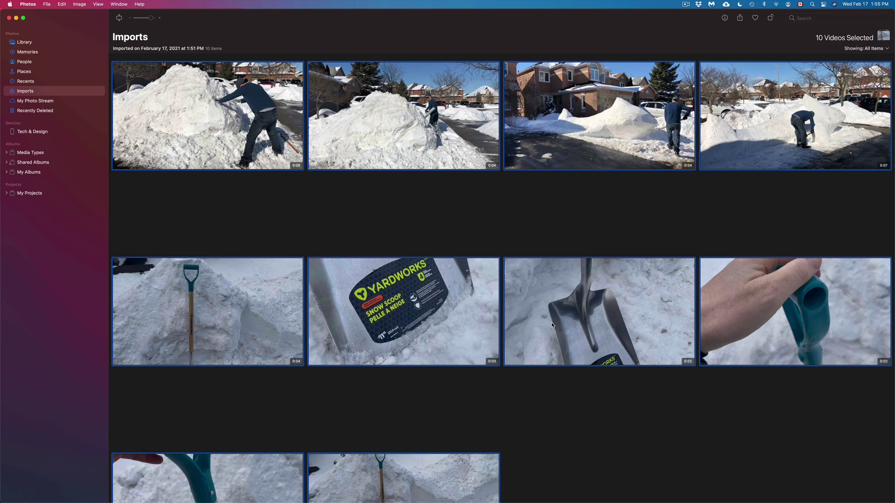
{"action": "left_click", "coordinate": [513, 219]}
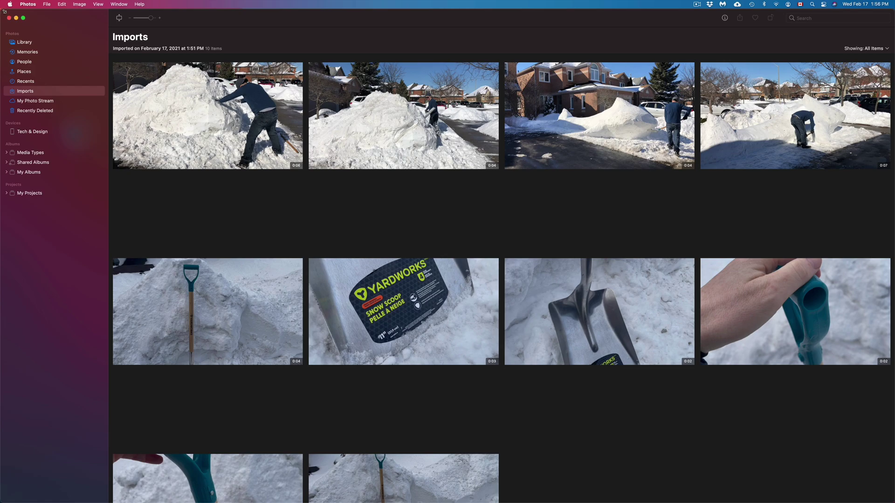
Open the desktop 'snow' folder, check its ten .MOV files, close it and return to Photos
{"action": "left_click_drag", "start_coordinate": [4, 11], "coordinate": [15, 10]}
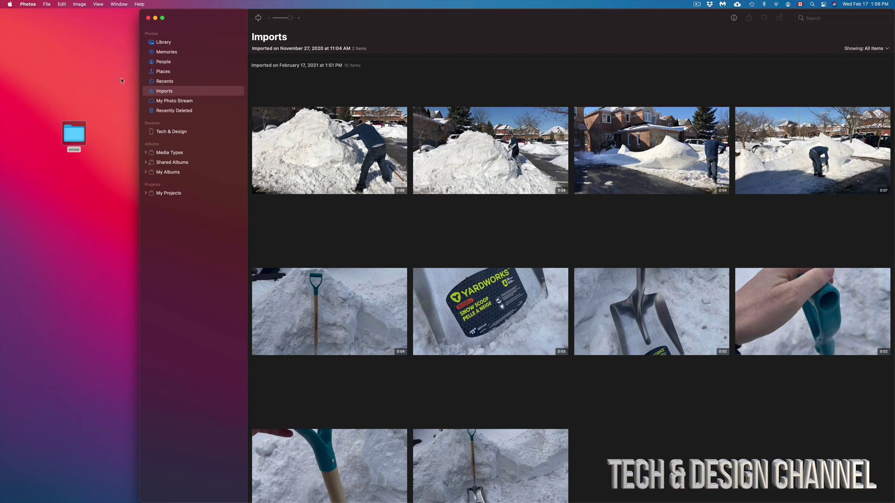
{"action": "left_click", "coordinate": [111, 75]}
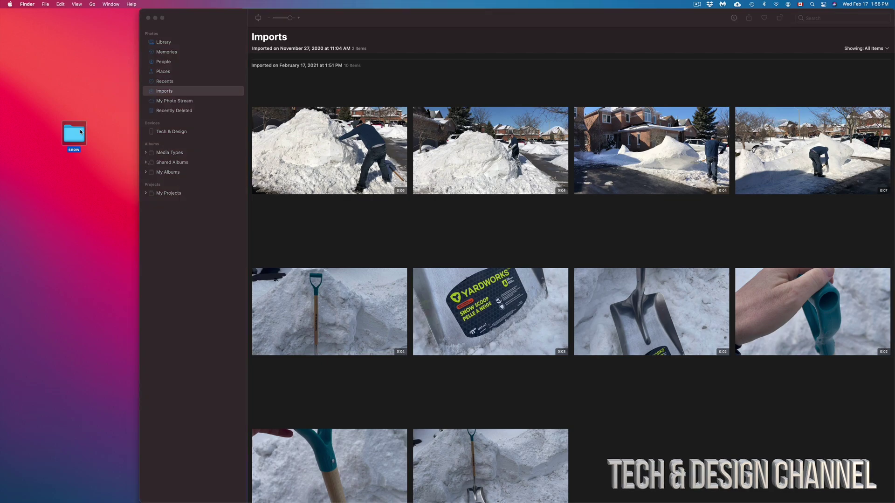
{"action": "double_click", "coordinate": [75, 137]}
{"action": "left_click_drag", "start_coordinate": [443, 108], "coordinate": [219, 136]}
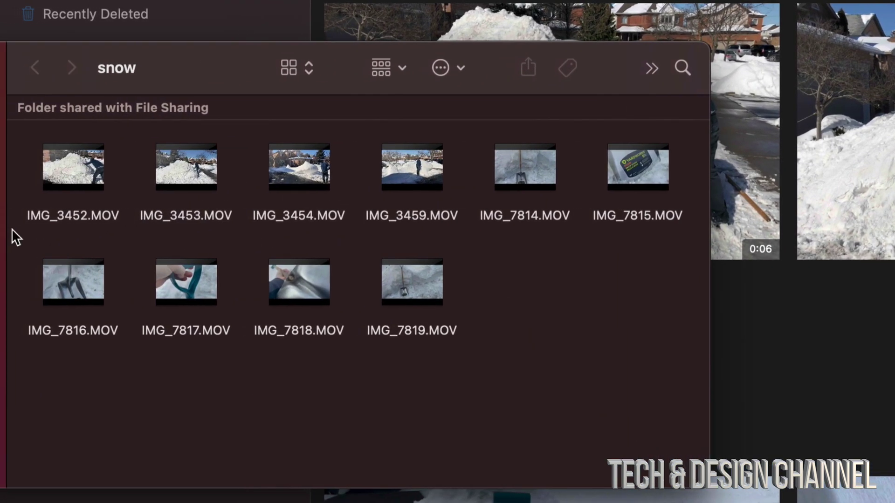
{"action": "mouse_move", "coordinate": [391, 179]}
{"action": "mouse_move", "coordinate": [203, 289]}
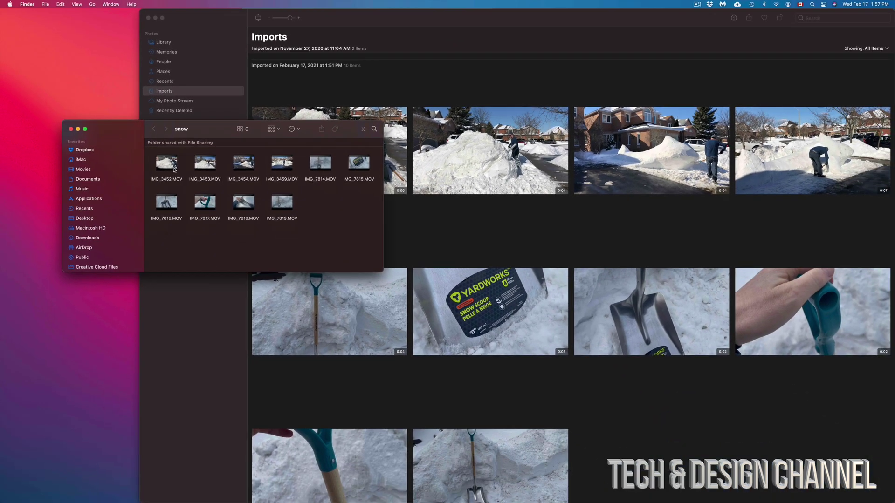
{"action": "left_click", "coordinate": [71, 129]}
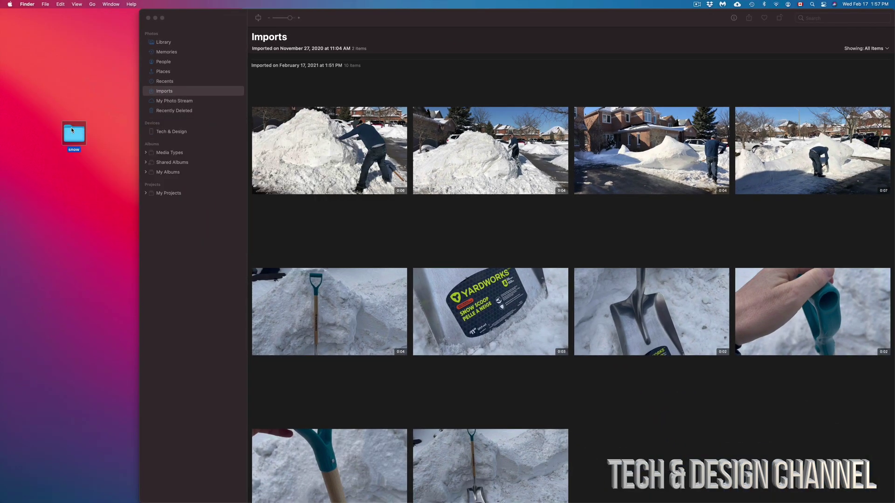
{"action": "left_click", "coordinate": [414, 18]}
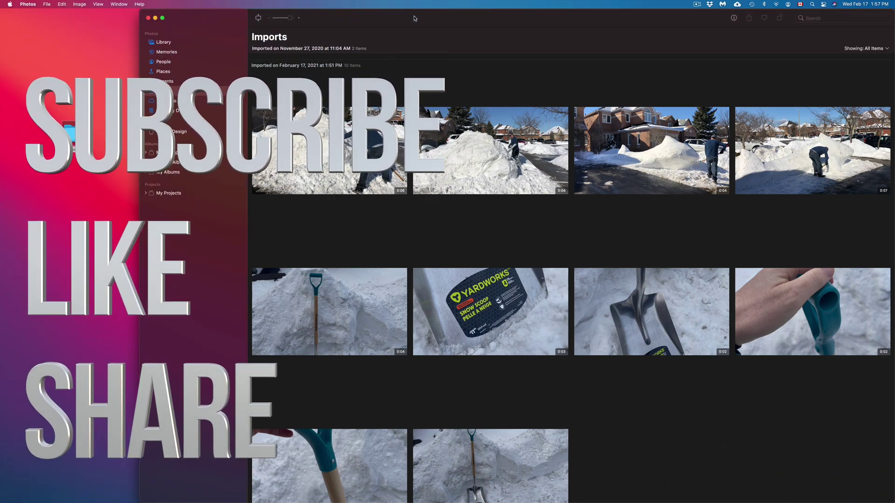